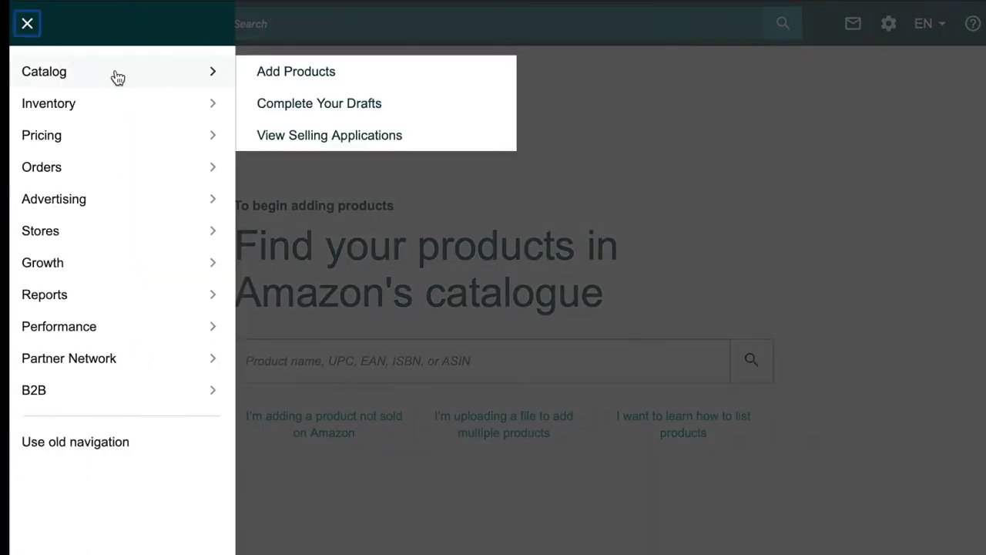
Start a new product not sold on Amazon and search categories for 'kitc'.
click(374, 81)
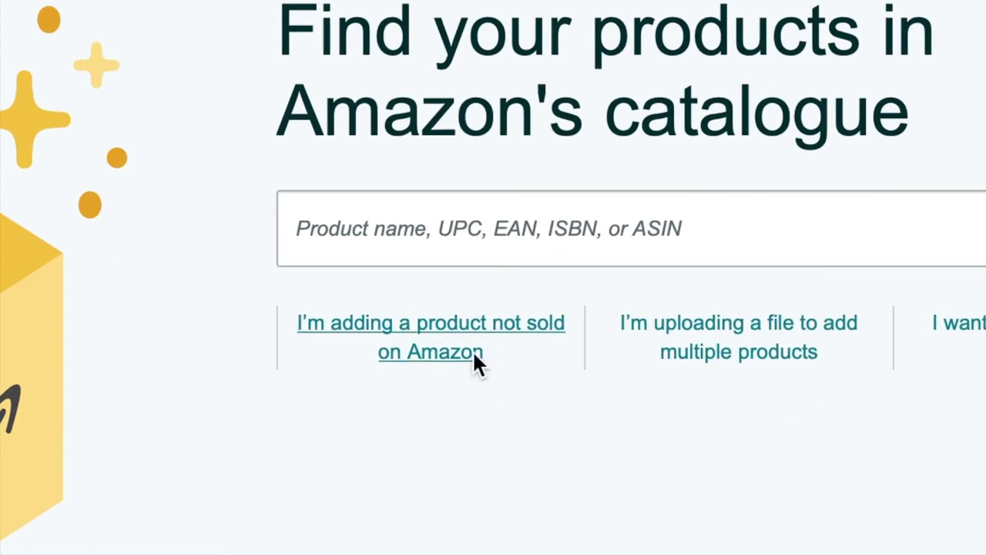
click(472, 350)
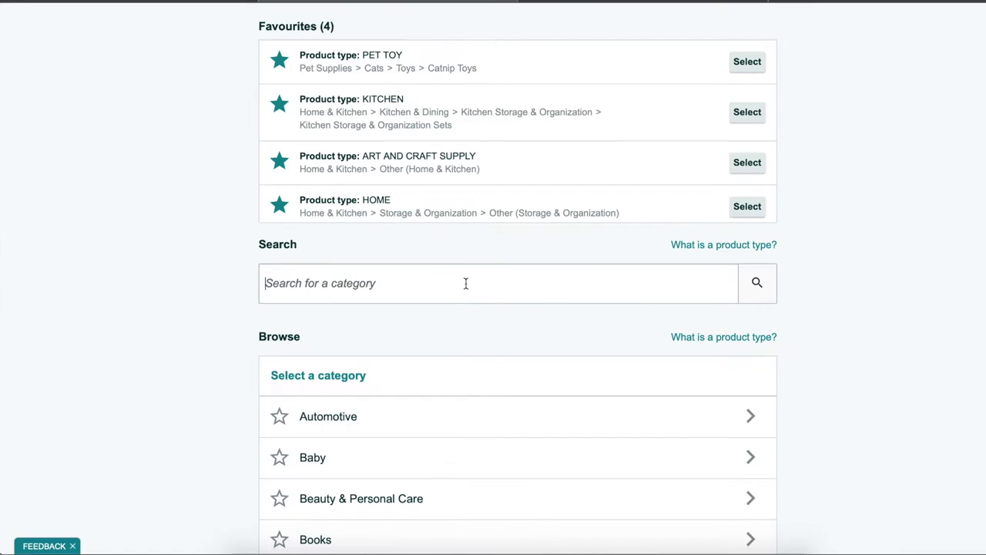
click(465, 282)
text(kitchen storage bin)
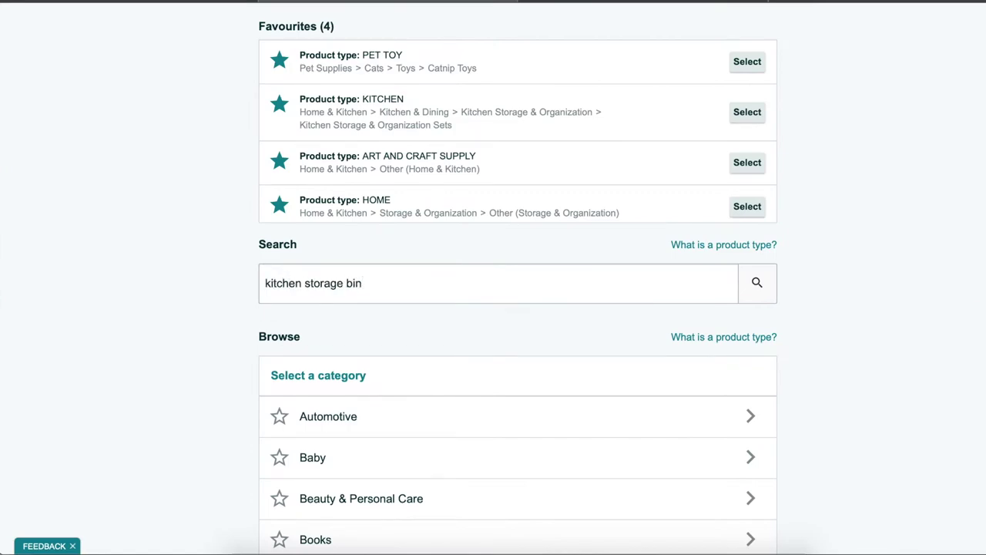
key(Return)
Browse Home & Kitchen > Kitchen & Dining > Kitchen Storage & Organization.
scroll(629, 386, down, 2)
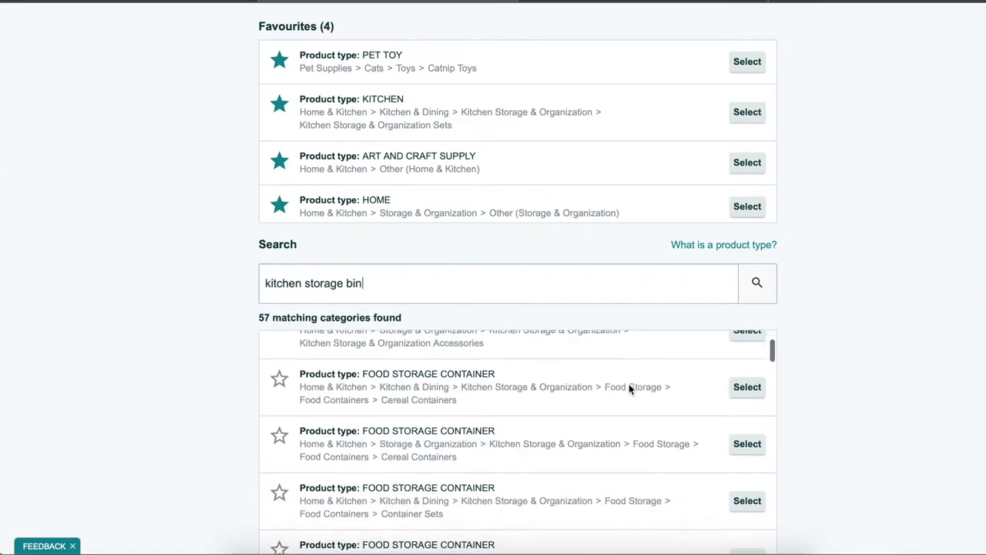
scroll(186, 366, down, 1)
scroll(186, 365, down, 1)
scroll(652, 396, down, 2)
scroll(205, 359, down, 4)
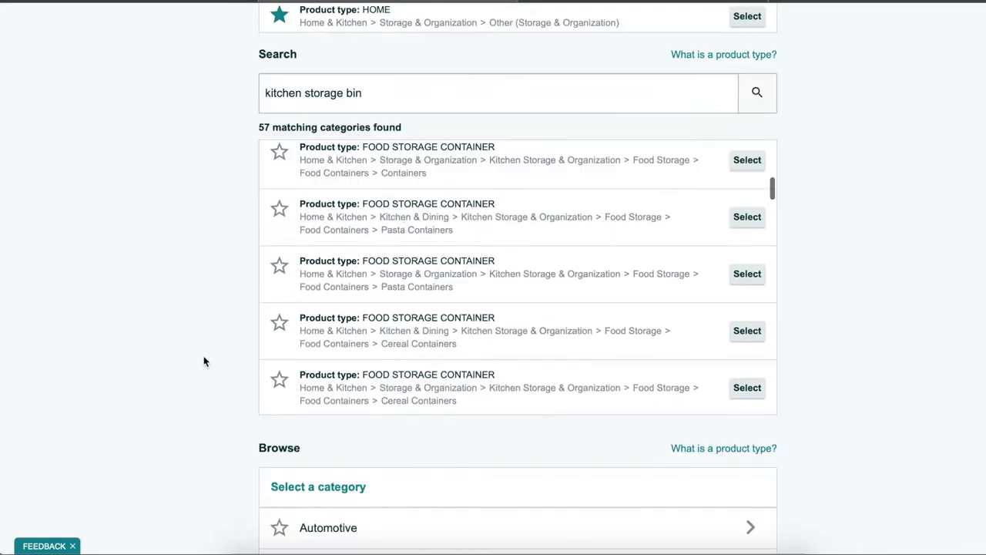
scroll(204, 361, down, 2)
scroll(509, 324, down, 5)
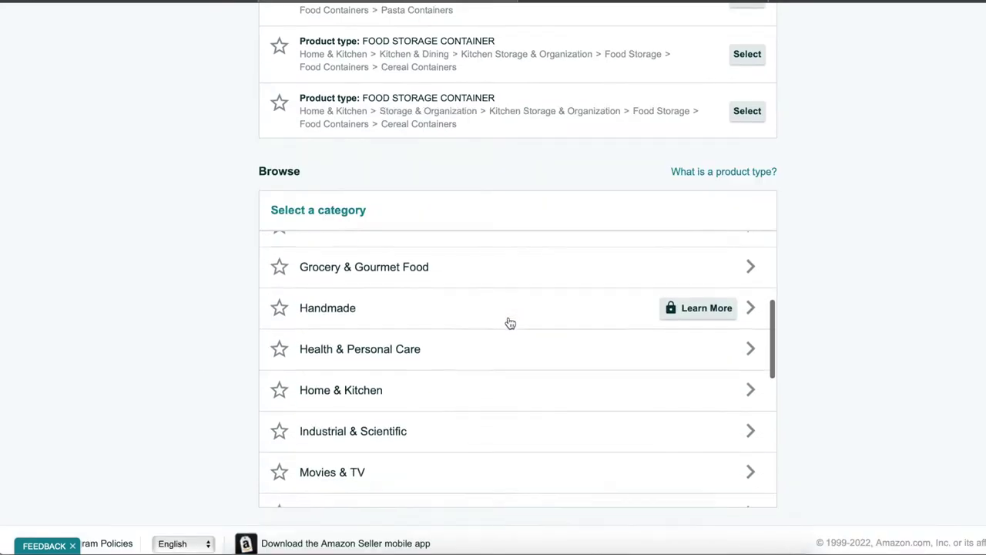
click(549, 397)
scroll(585, 346, down, 5)
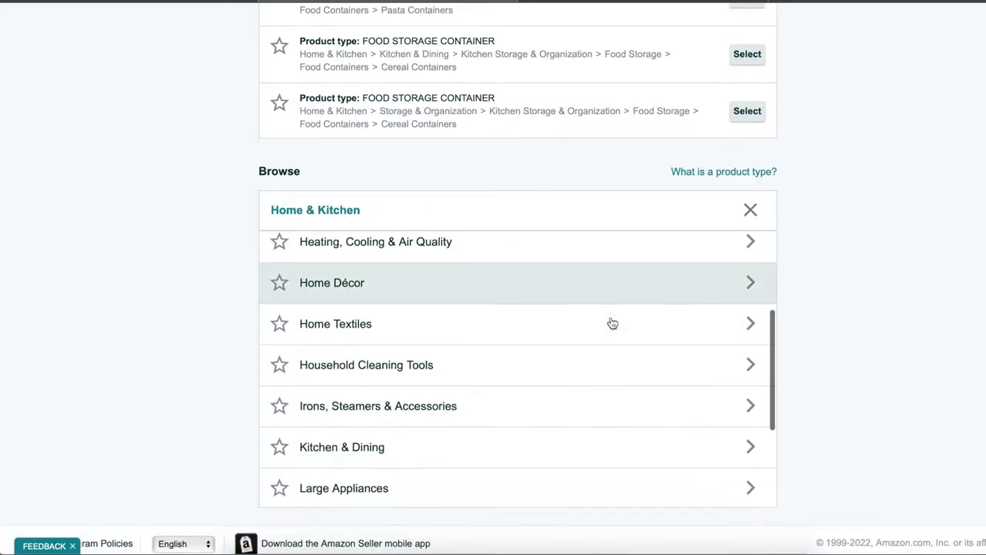
click(599, 351)
scroll(601, 352, down, 5)
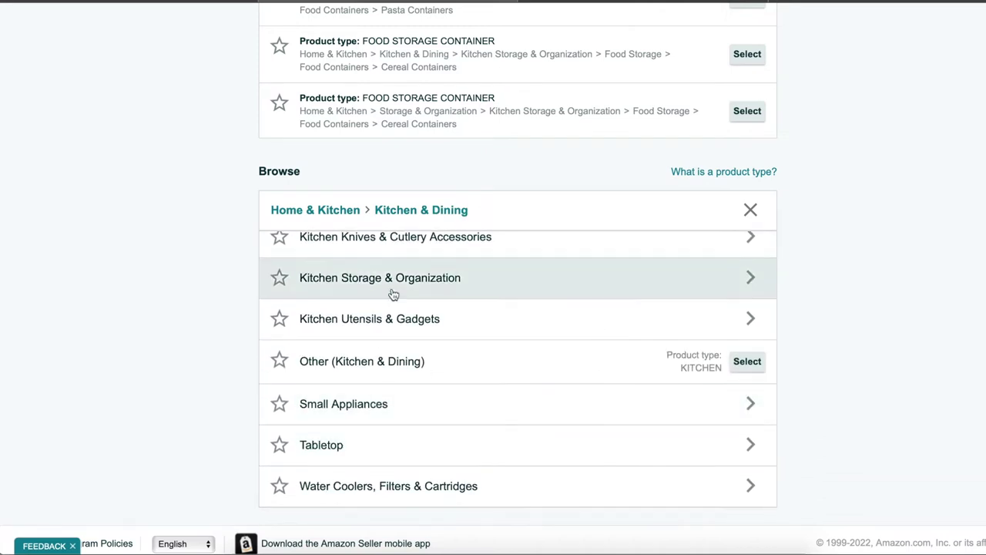
scroll(210, 383, up, 1)
click(494, 344)
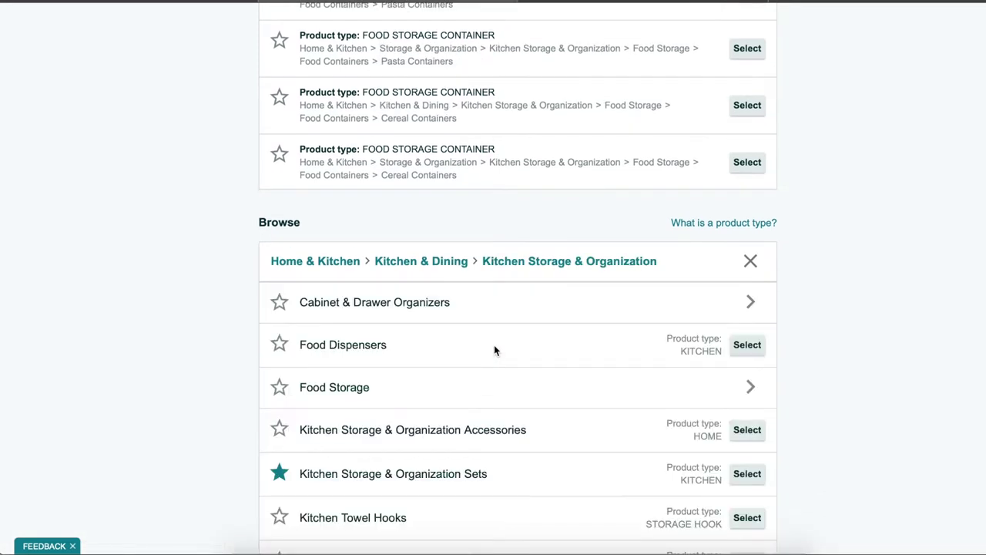
scroll(494, 344, down, 3)
scroll(199, 236, up, 10)
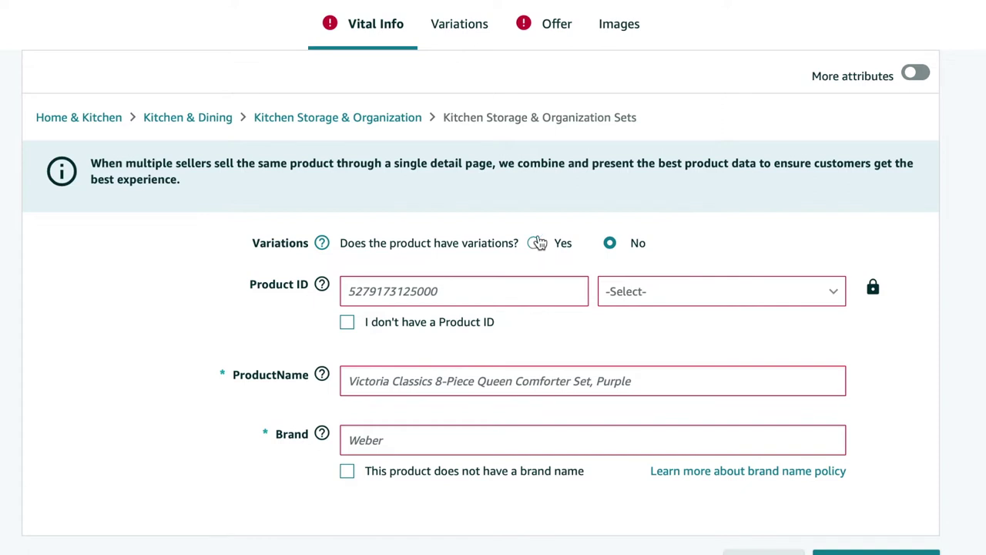
Switch the new Kitchen Storage & Organization Sets listing to its Offer details.
click(562, 35)
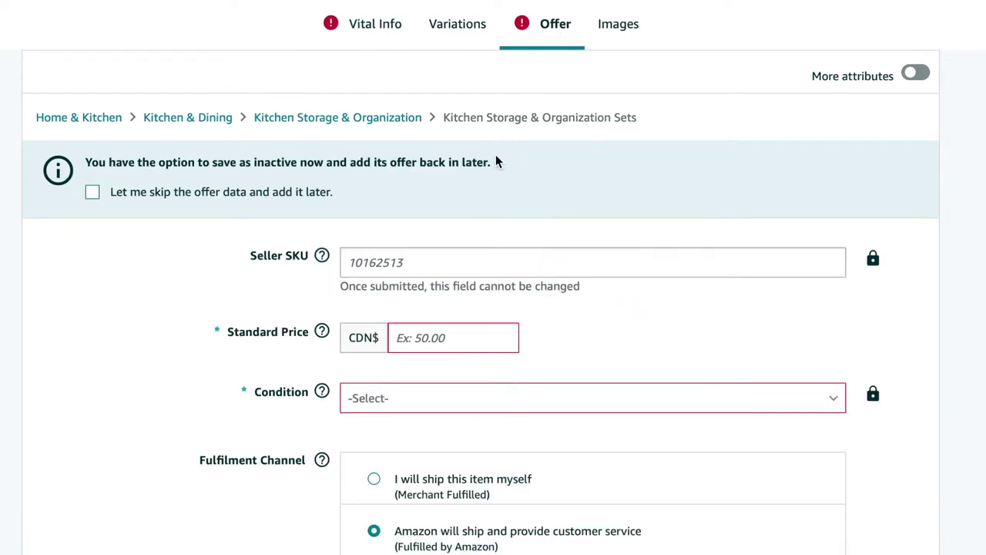
Enter Seller SKU KITCHEN-BINS and go back to the Vital Info section.
click(420, 264)
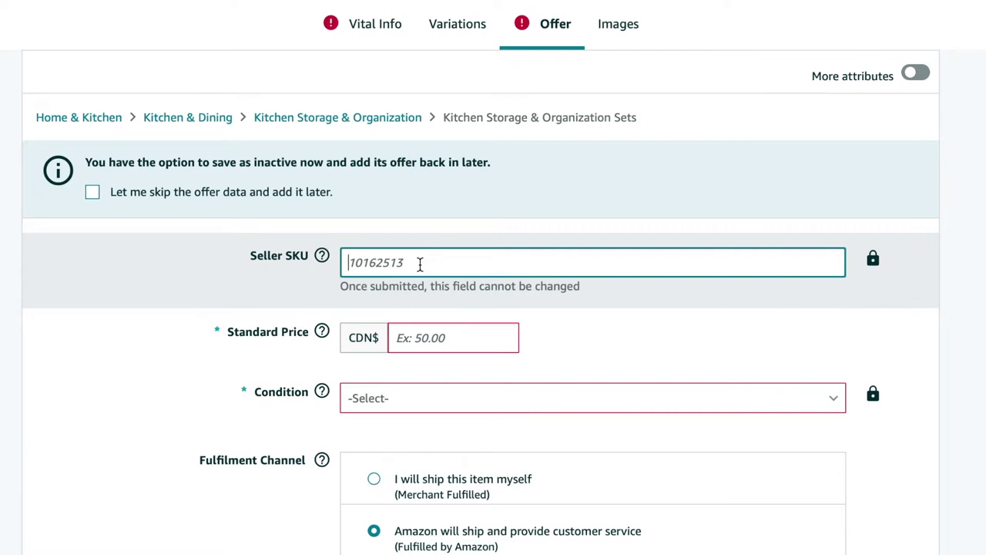
text(KITCHEN-BINS)
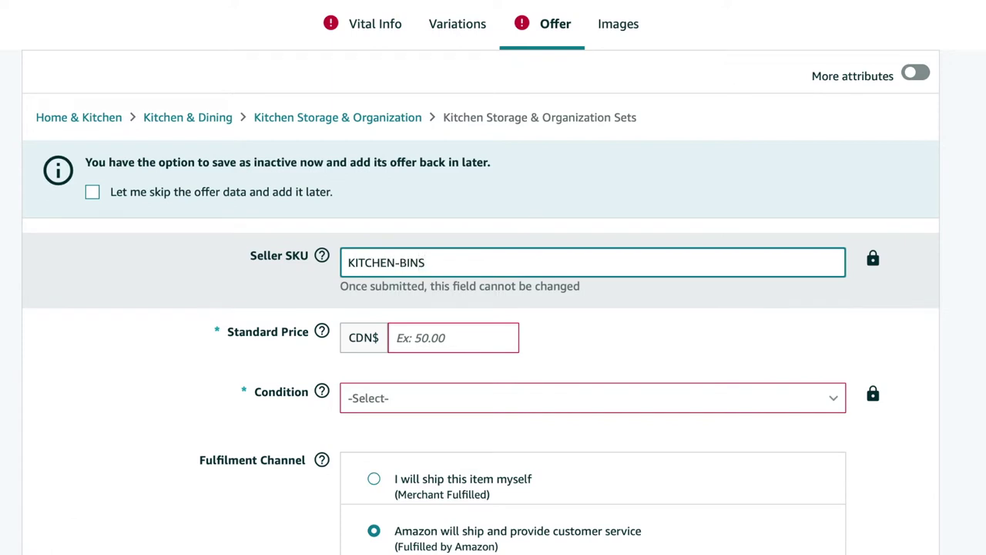
click(378, 26)
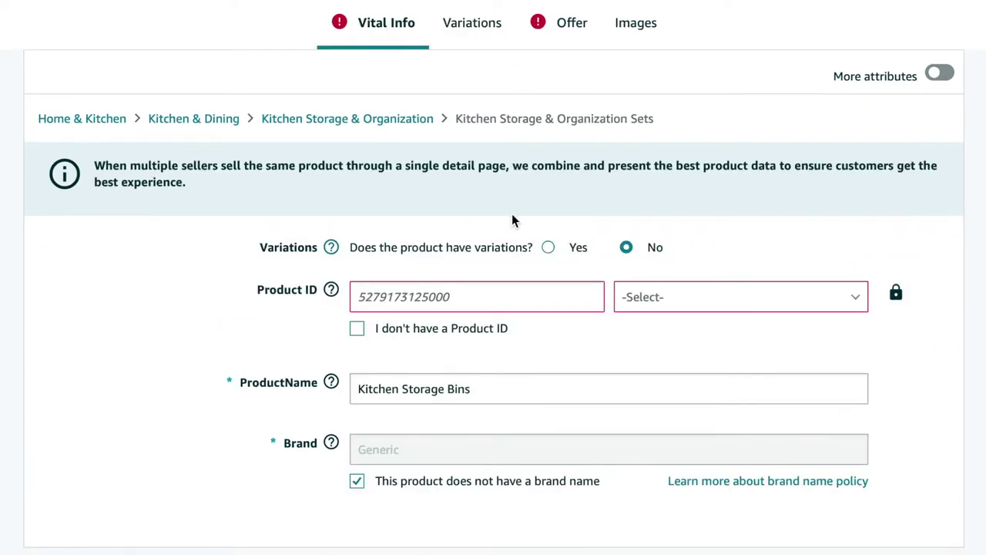
Answer Yes to variations and choose Color and Size as the varying attributes.
click(548, 248)
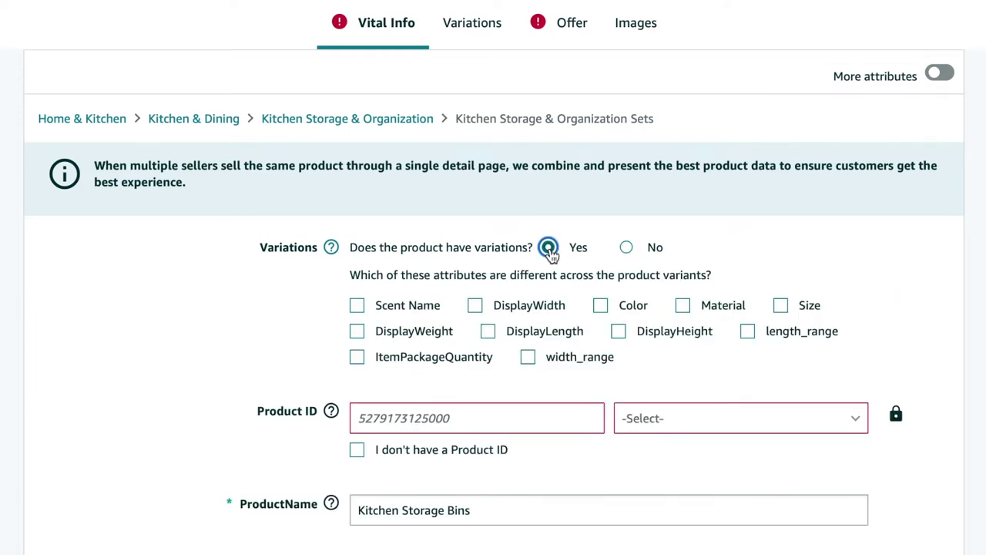
click(600, 306)
click(782, 307)
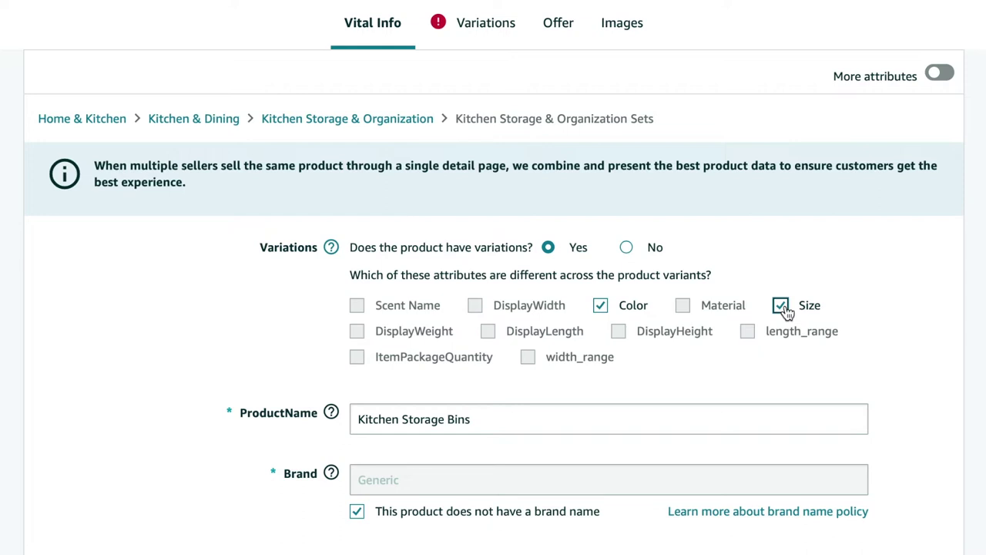
click(497, 33)
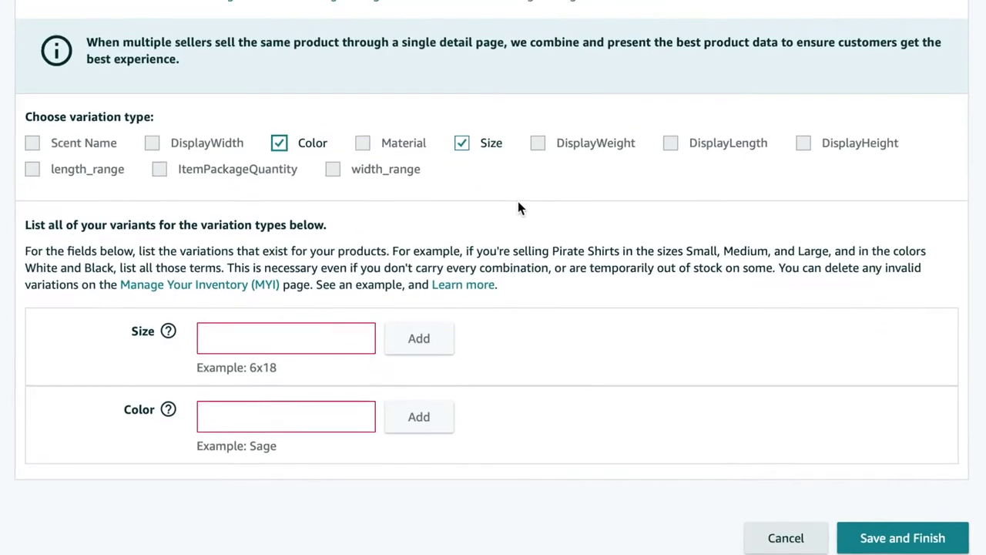
Add Small, Medium and Large as size variation values.
click(281, 457)
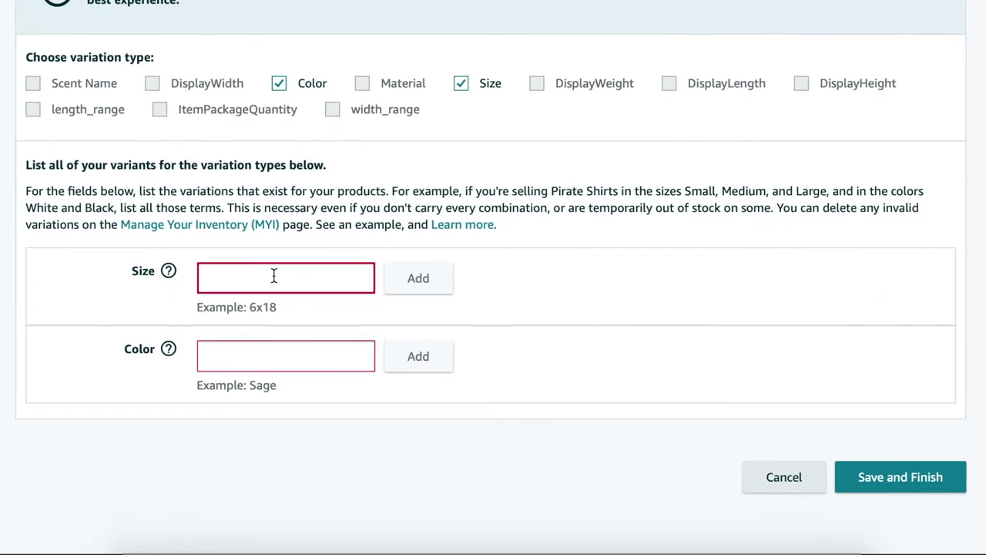
text(Small)
click(433, 280)
click(305, 277)
text(M)
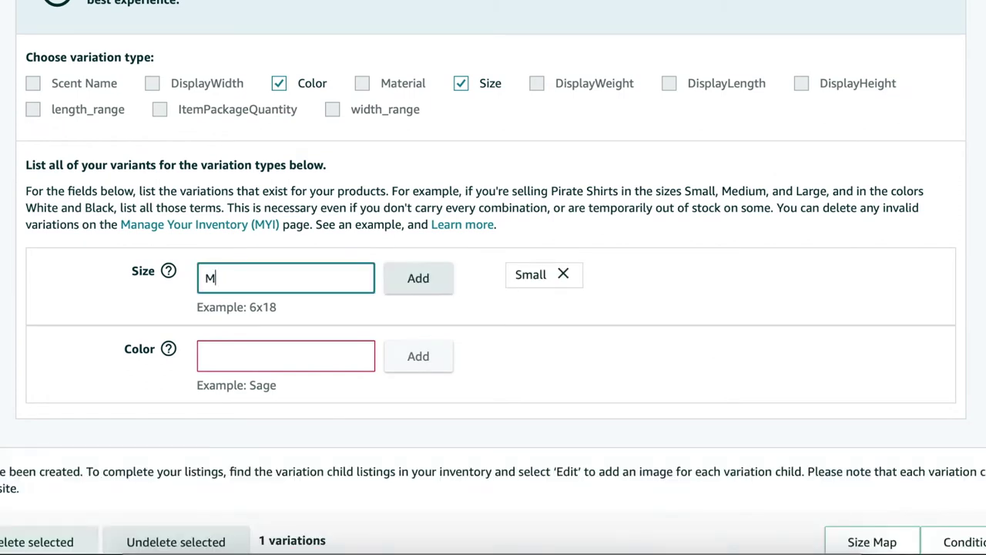
text(edium)
click(447, 280)
click(282, 279)
text(Large)
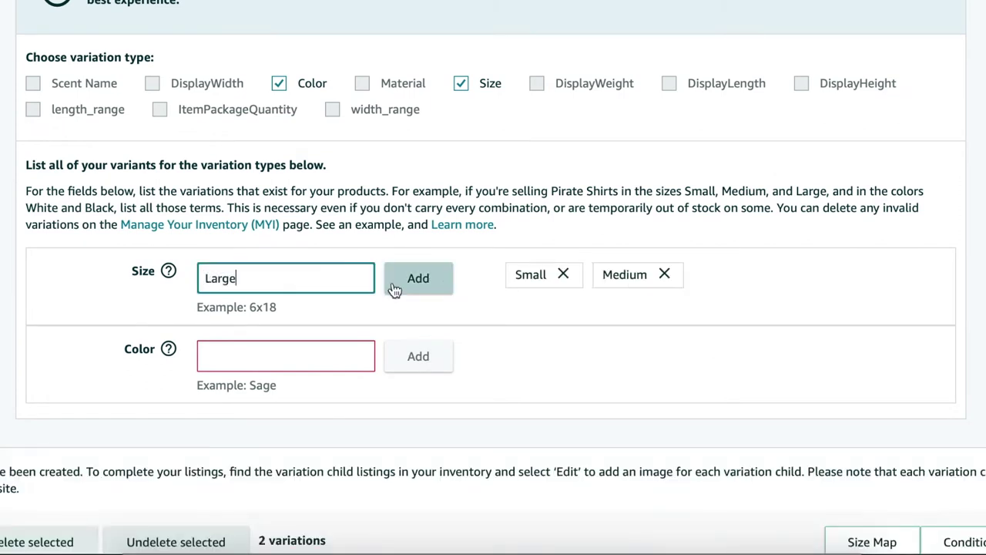
click(394, 289)
Add Pink, Black and Blue as color values and scroll to the nine-row grid.
click(279, 361)
text(Pink)
key(Return)
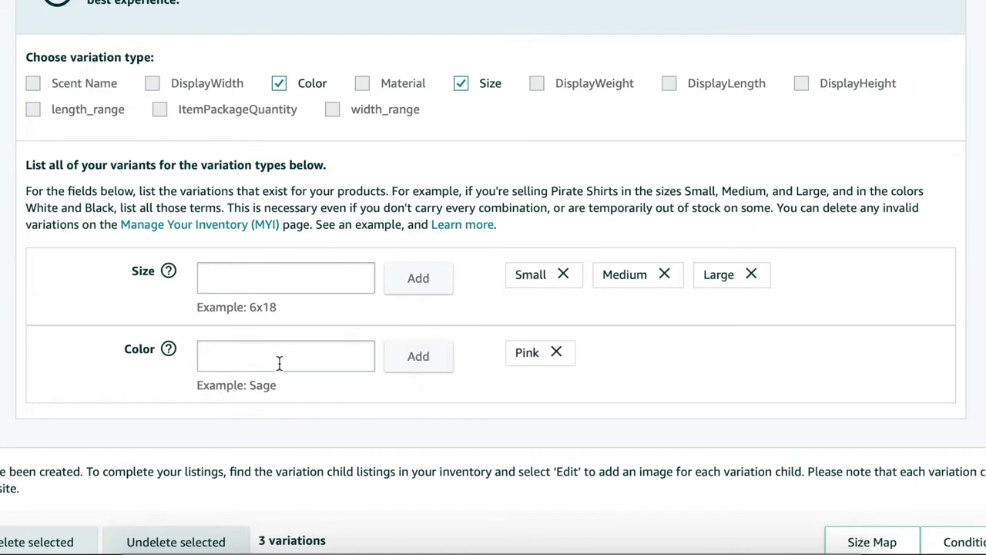
click(279, 363)
text(Black)
click(445, 366)
click(251, 353)
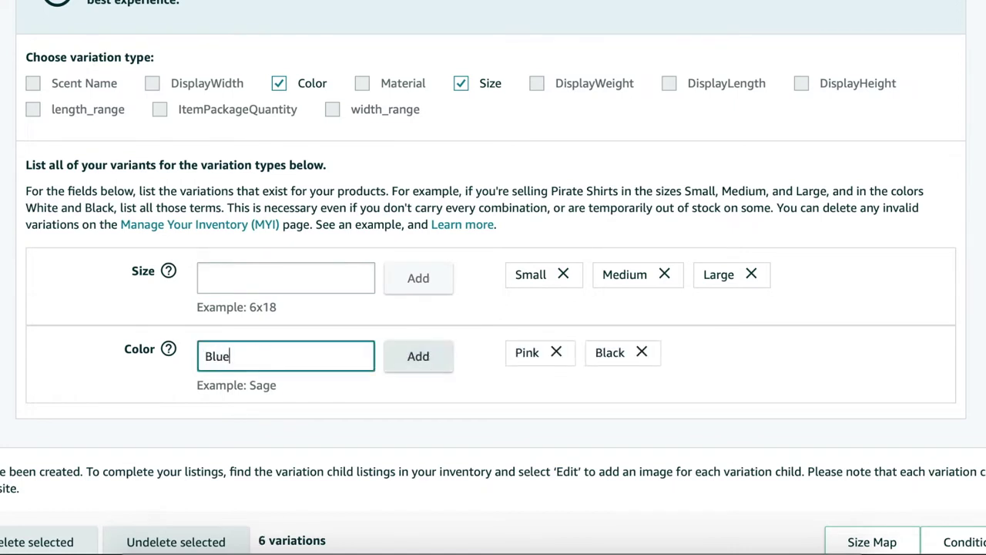
click(436, 363)
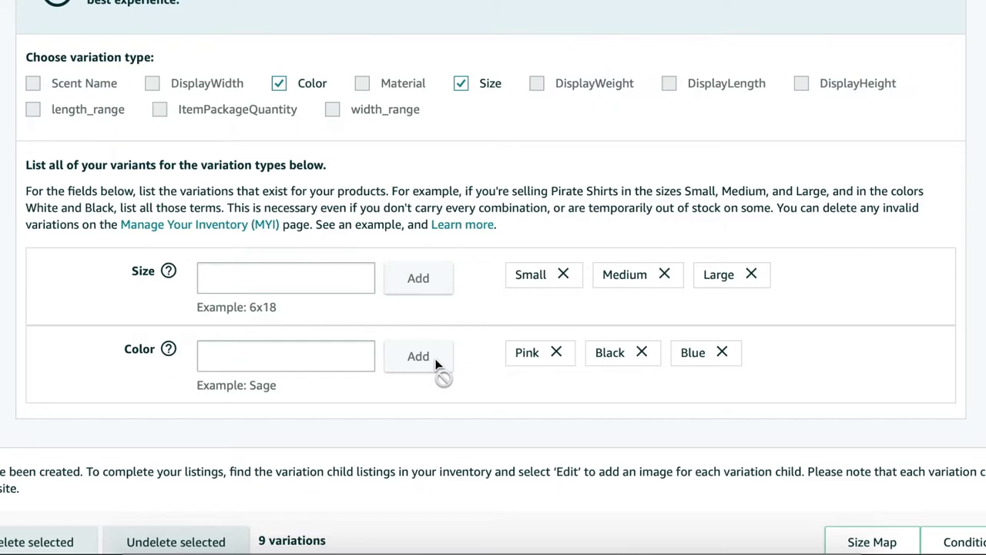
scroll(33, 354, down, 5)
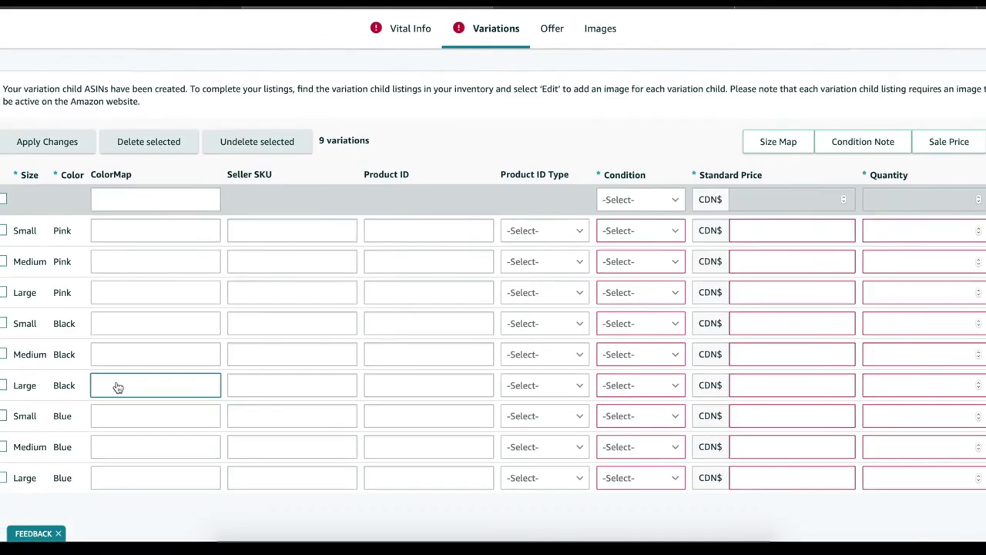
scroll(117, 387, down, 1)
scroll(137, 129, down, 1)
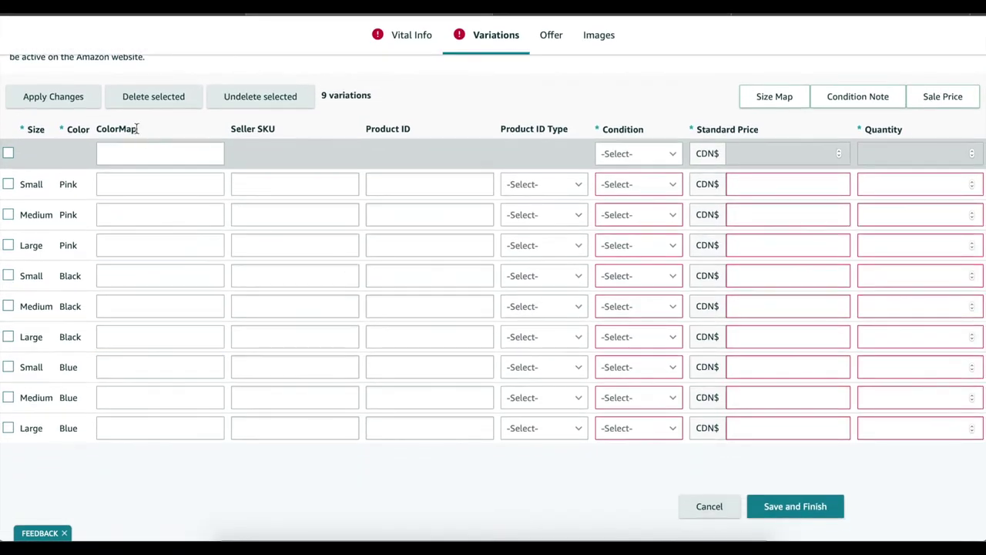
click(150, 185)
Set the color map to pink for the Small, Medium and Large Pink variations.
text(pink)
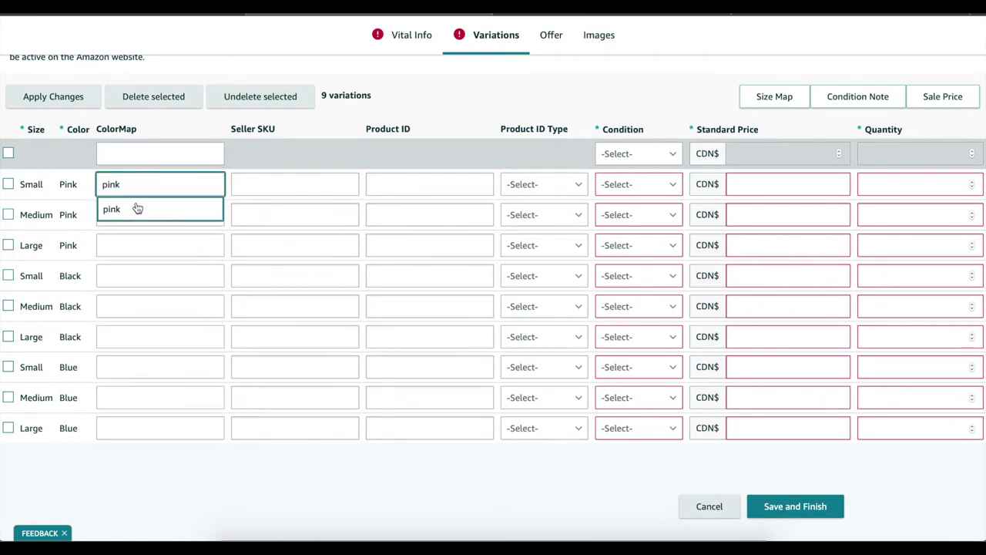
click(136, 208)
text(pink)
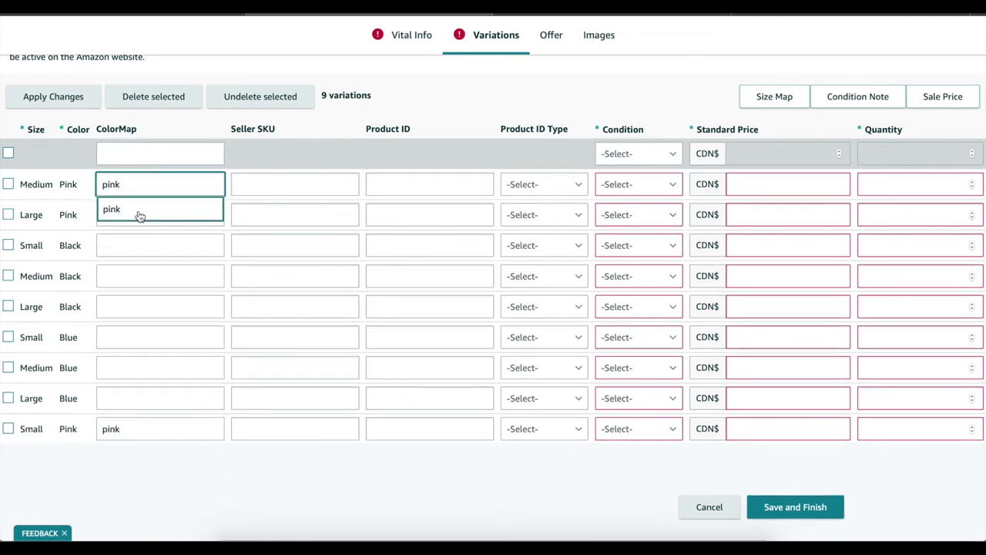
click(136, 210)
text(pink)
click(137, 208)
Set the color map to black for the Black rows and blue for the Blue rows.
text(black)
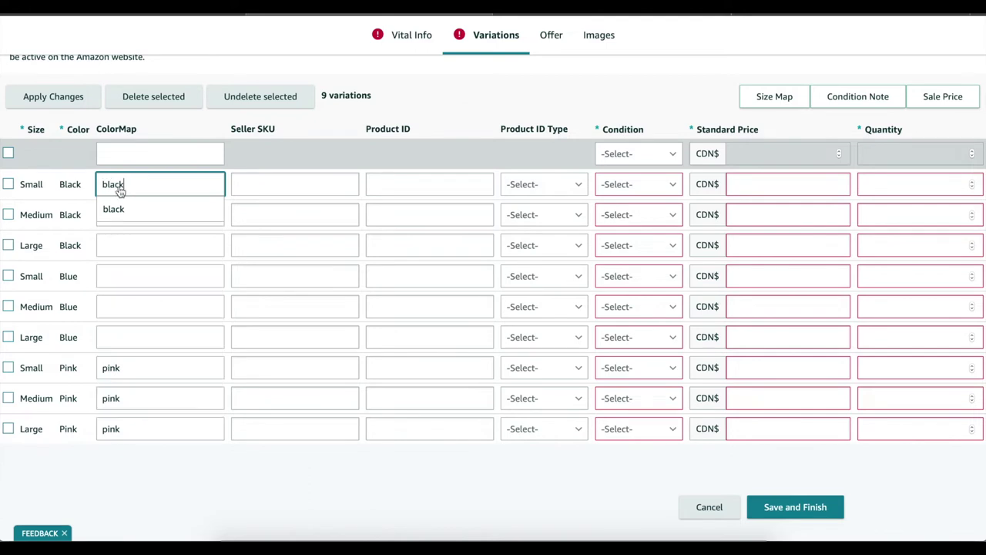
click(123, 209)
text(black)
click(123, 209)
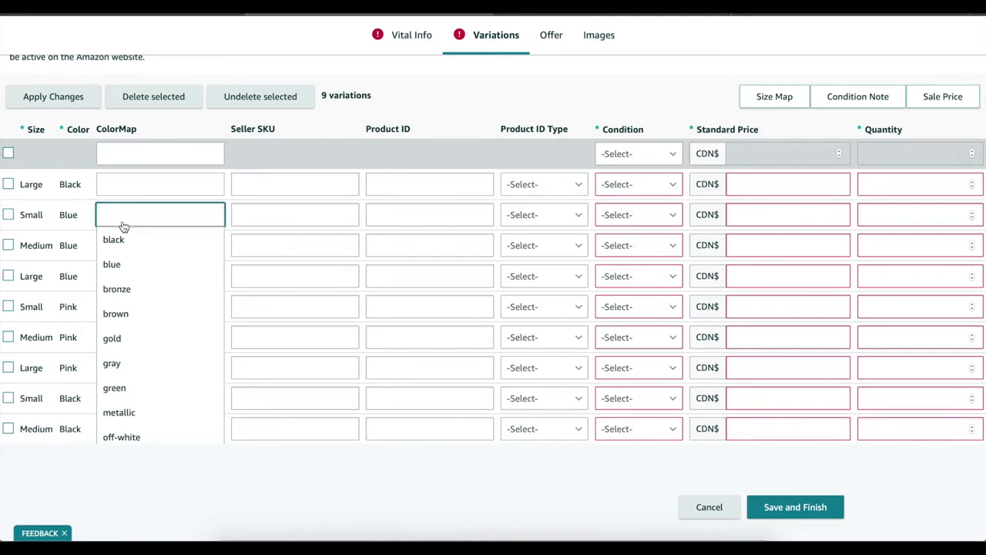
click(122, 265)
click(128, 185)
click(126, 211)
click(123, 264)
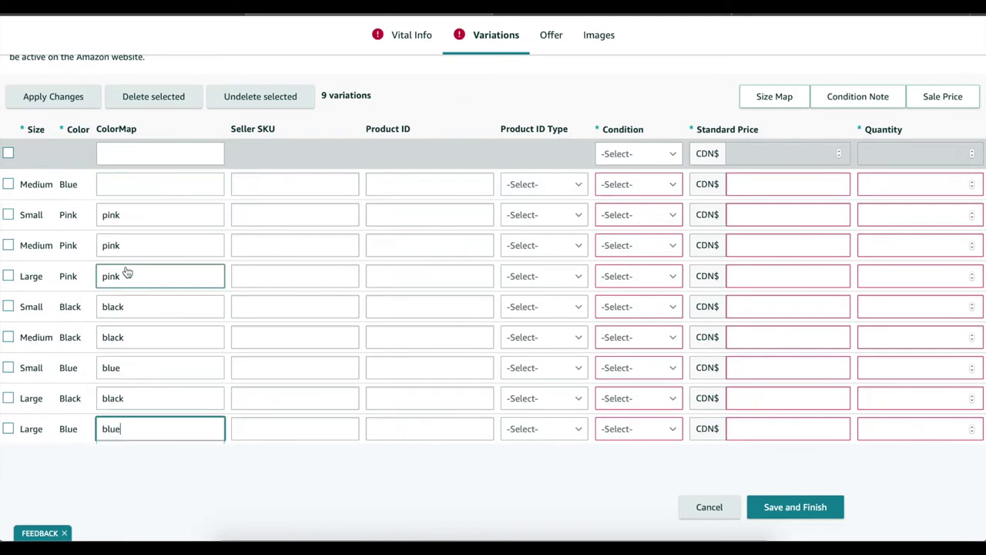
click(131, 185)
click(131, 235)
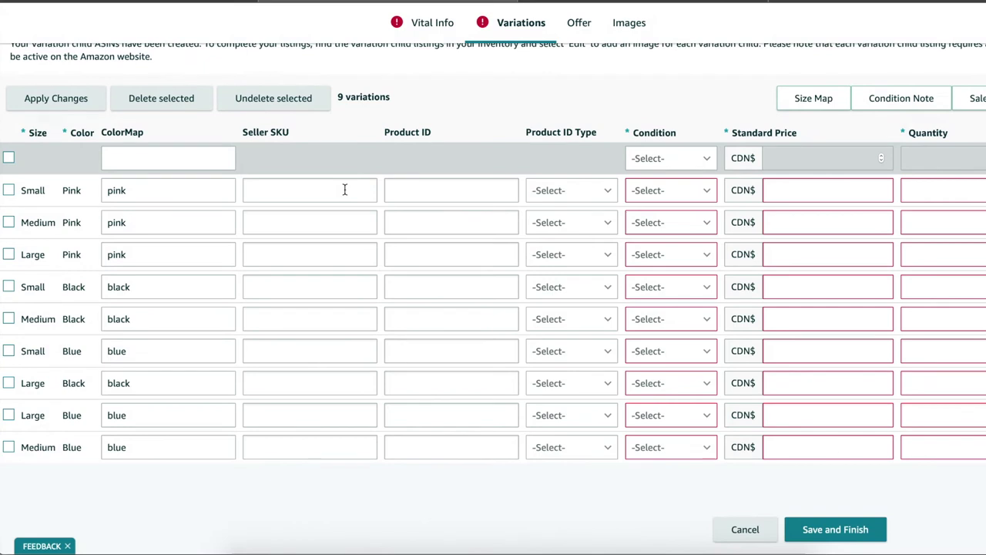
Set the Condition of all nine variations to New.
click(705, 190)
click(648, 409)
click(686, 190)
click(647, 409)
click(686, 191)
click(698, 221)
click(687, 190)
click(698, 221)
click(687, 191)
click(697, 221)
click(687, 190)
click(697, 221)
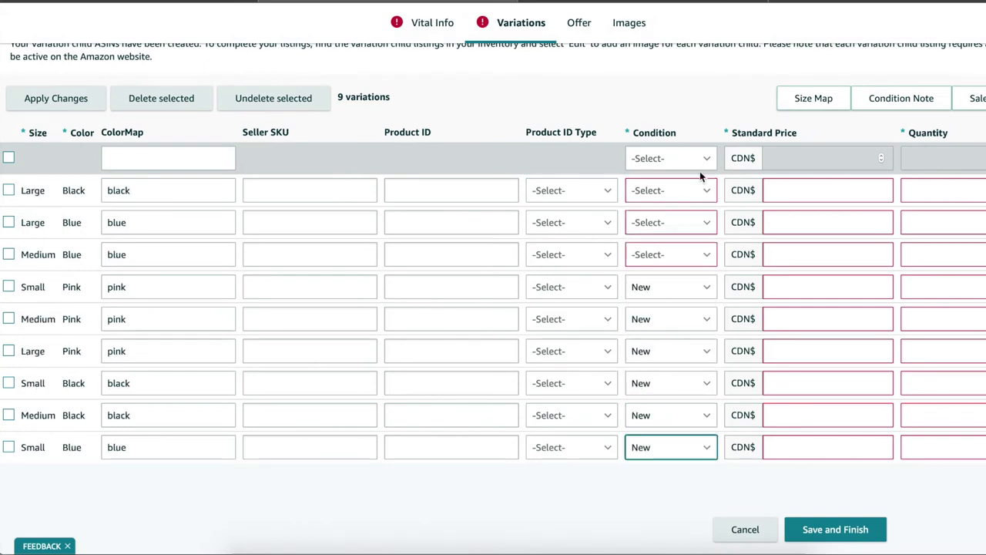
click(702, 190)
click(698, 222)
click(701, 190)
click(698, 221)
click(701, 190)
click(697, 221)
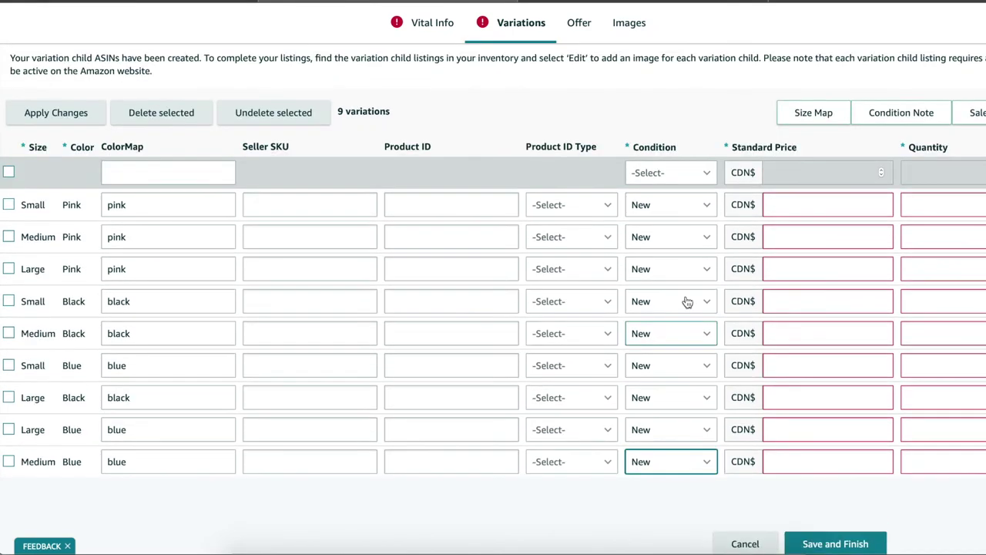
Enter Standard Prices of 9.99, 11.99 and 13.99 CDN$ across eight variations.
click(795, 203)
text(9.99)
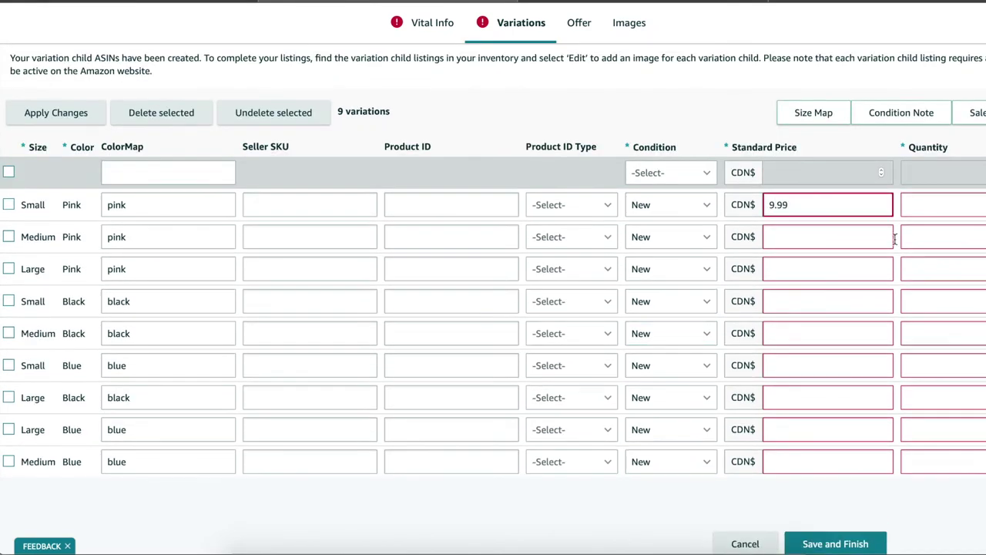
click(844, 238)
text(11.99)
click(821, 238)
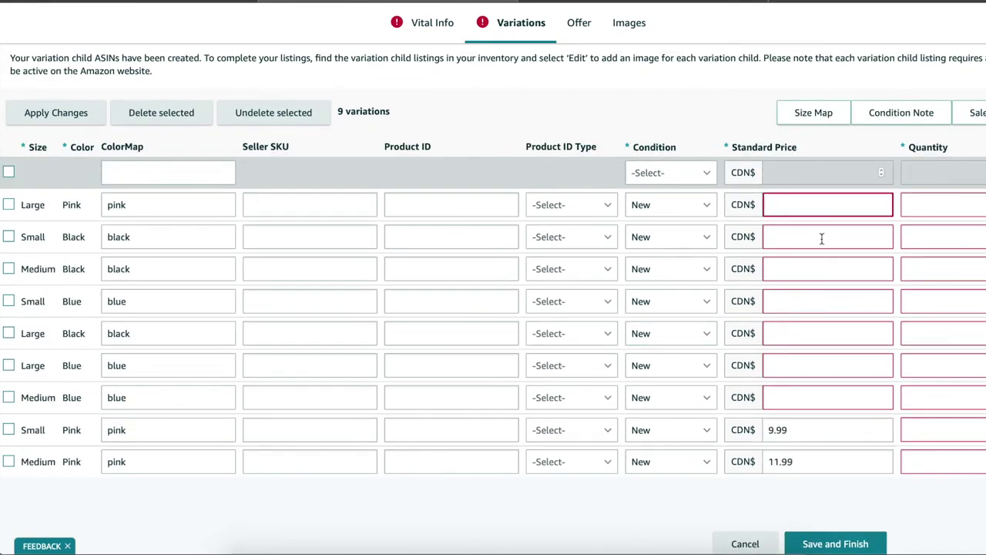
text(13.99)
click(813, 237)
text(9.99)
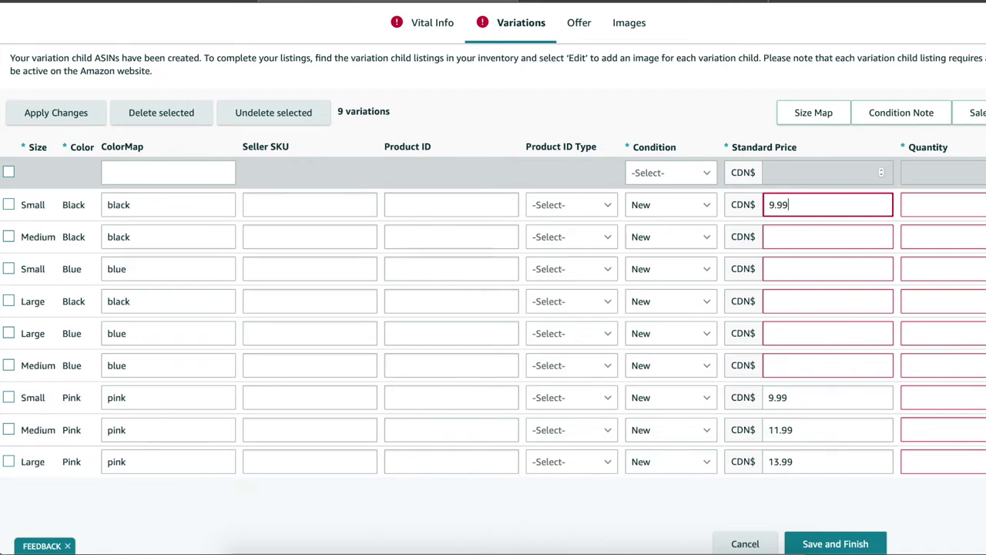
click(830, 234)
text(11.99)
click(826, 242)
text(13)
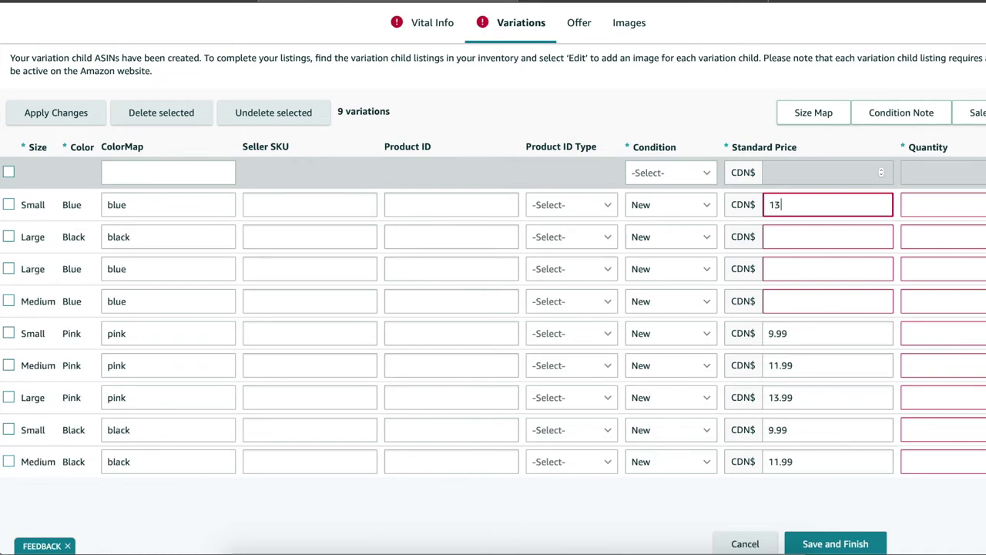
text(.99)
click(815, 243)
text(9.99)
click(807, 236)
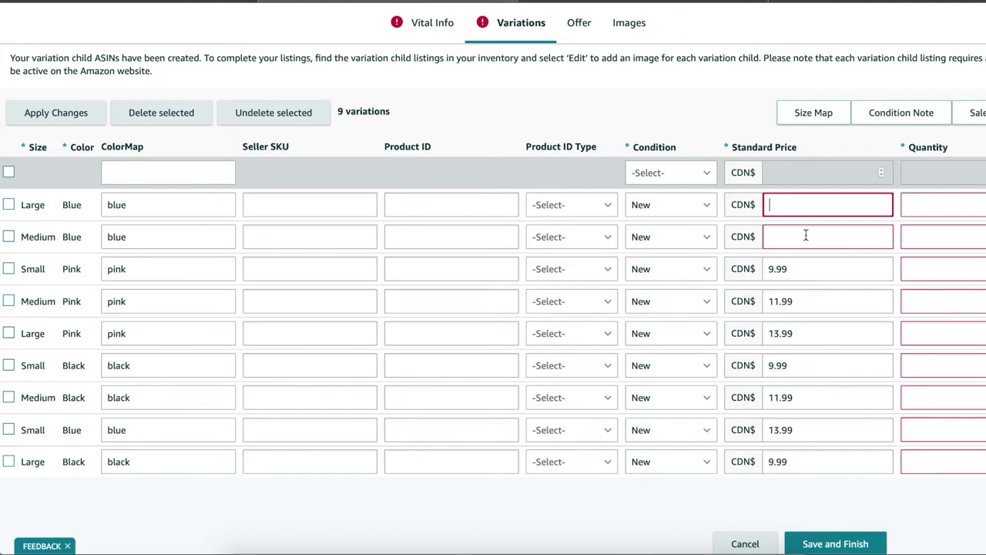
text(11.99)
click(802, 243)
Enter the last 13.99 price and quantity 0 for the first variation rows.
text(13.9)
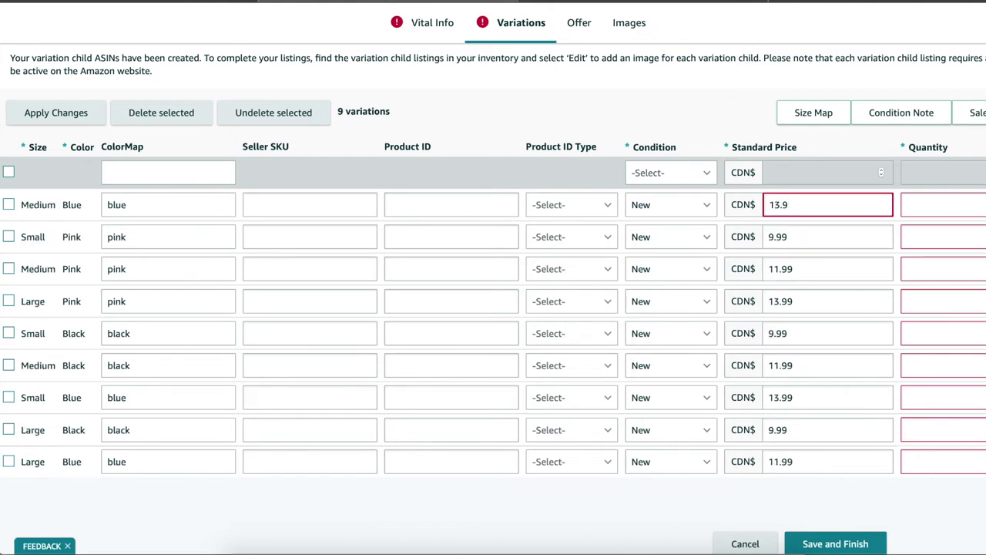
text(9)
click(925, 206)
text(0)
click(925, 207)
text(0)
click(925, 206)
text(0)
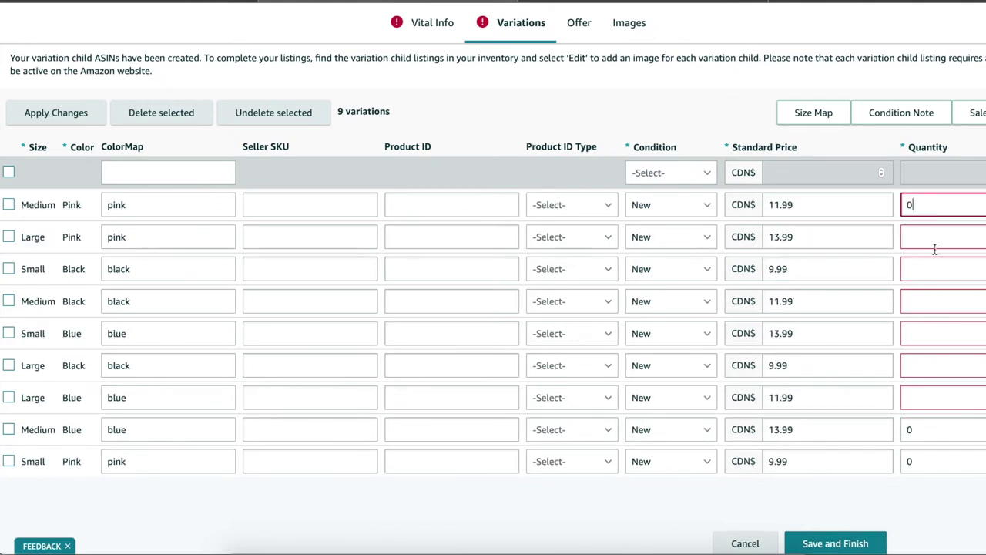
text(0)
click(935, 246)
text(0)
Correct Medium Pink's quantity from 00 to 0 and set the remaining quantities to 0.
click(946, 460)
key(BackSpace)
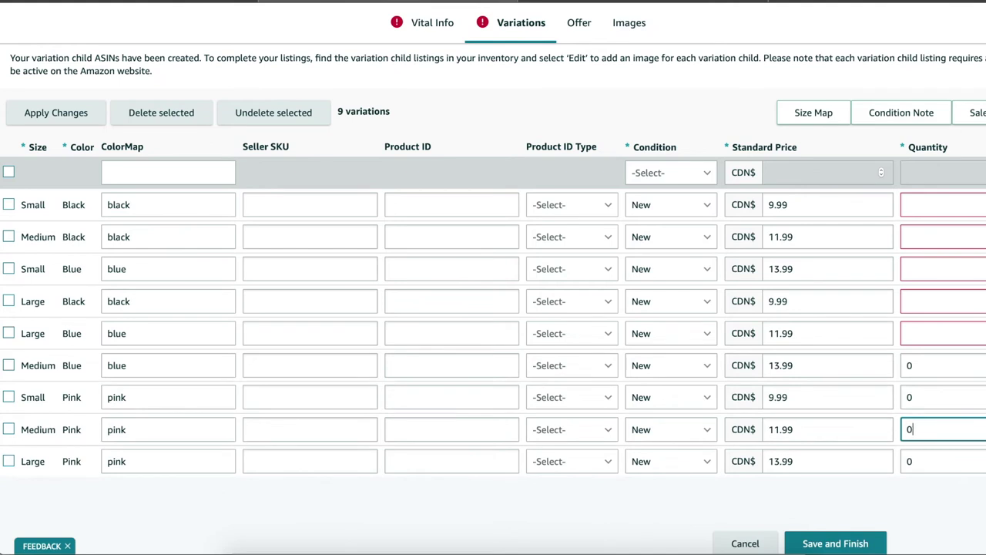
click(927, 202)
text(0)
click(921, 237)
text(0)
click(921, 236)
text(0)
click(920, 237)
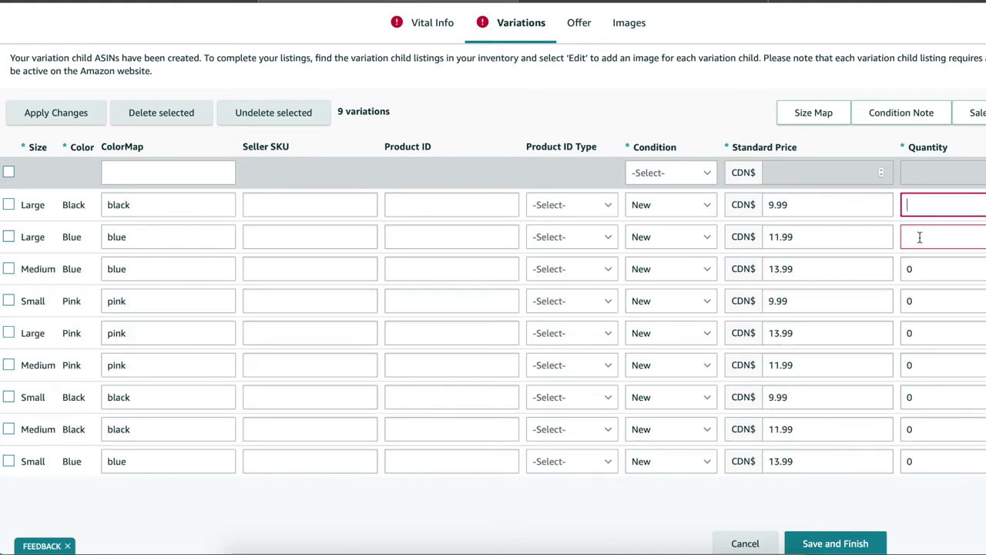
text(0)
click(920, 237)
text(0)
click(840, 507)
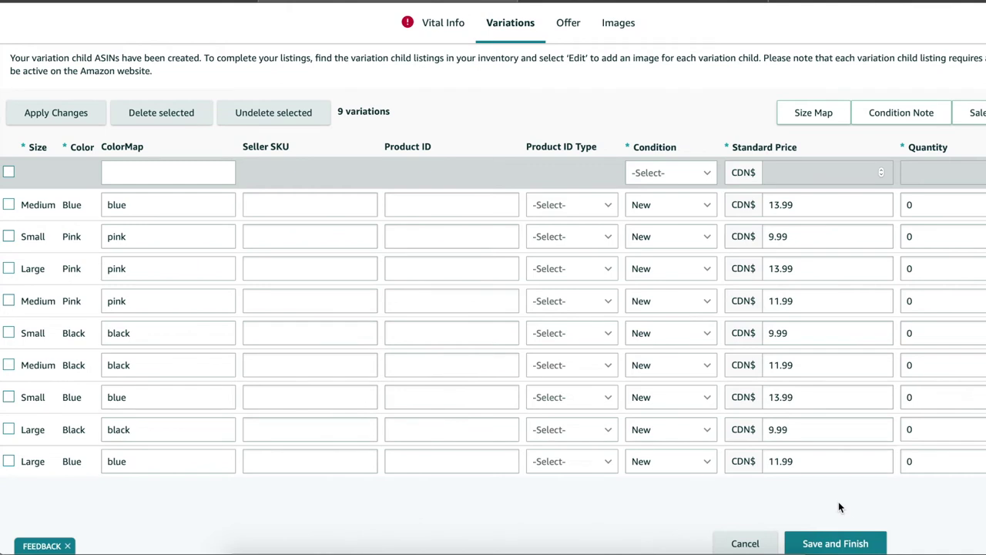
Enter product name 'Kitchen Storage Bins' and brand 'All Things Kitchen', then submit to save.
click(452, 29)
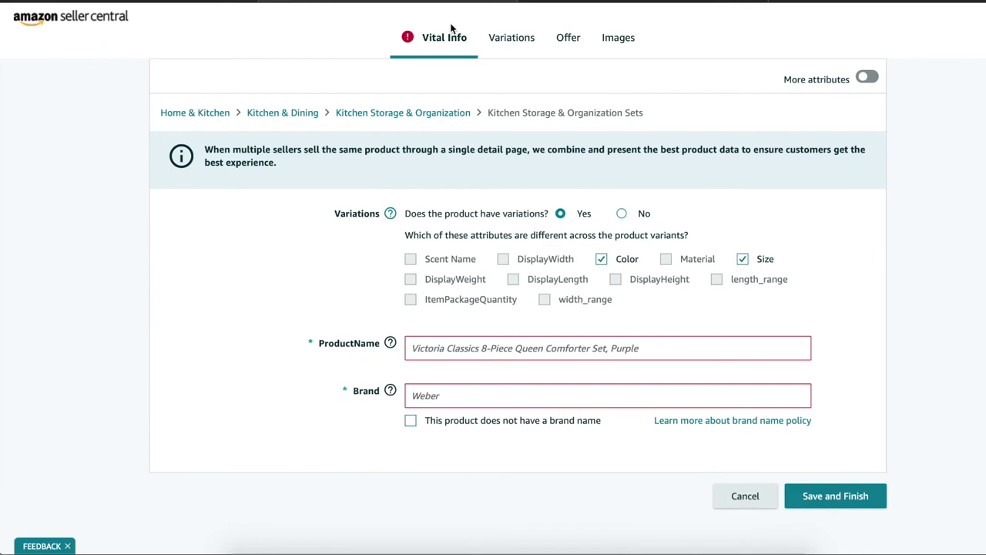
click(521, 348)
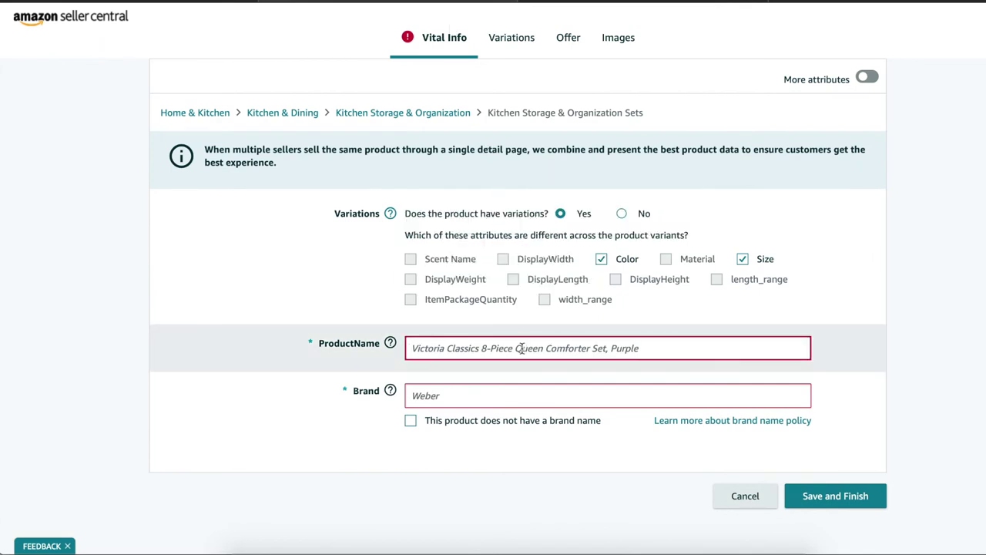
text(Kitchen Storage Bins)
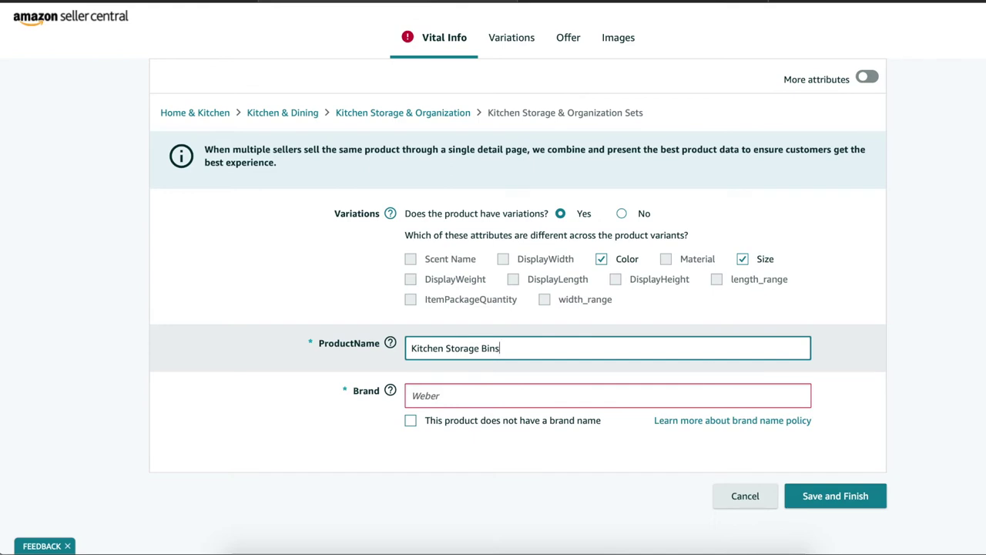
click(521, 397)
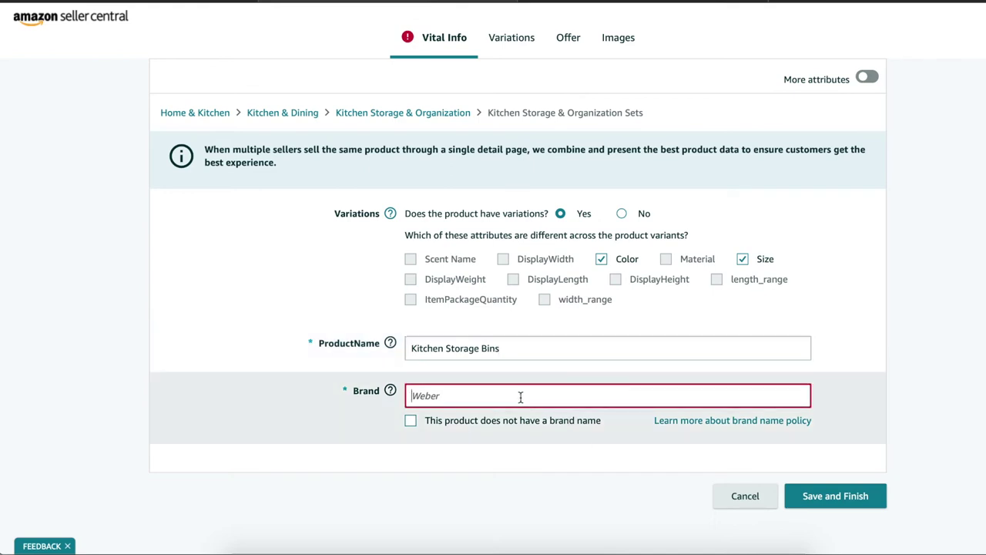
text(All Things Kitchen)
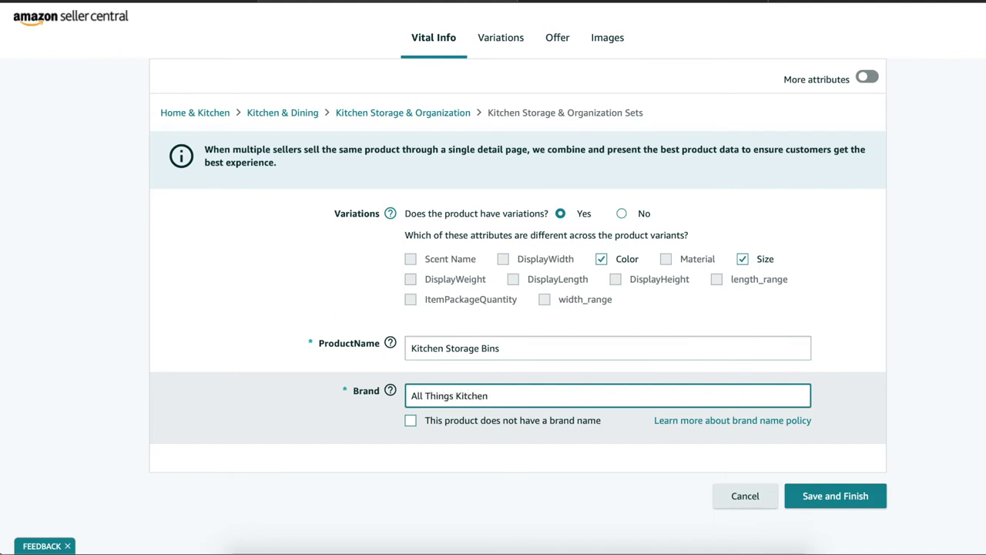
key(Return)
triple_click(508, 339)
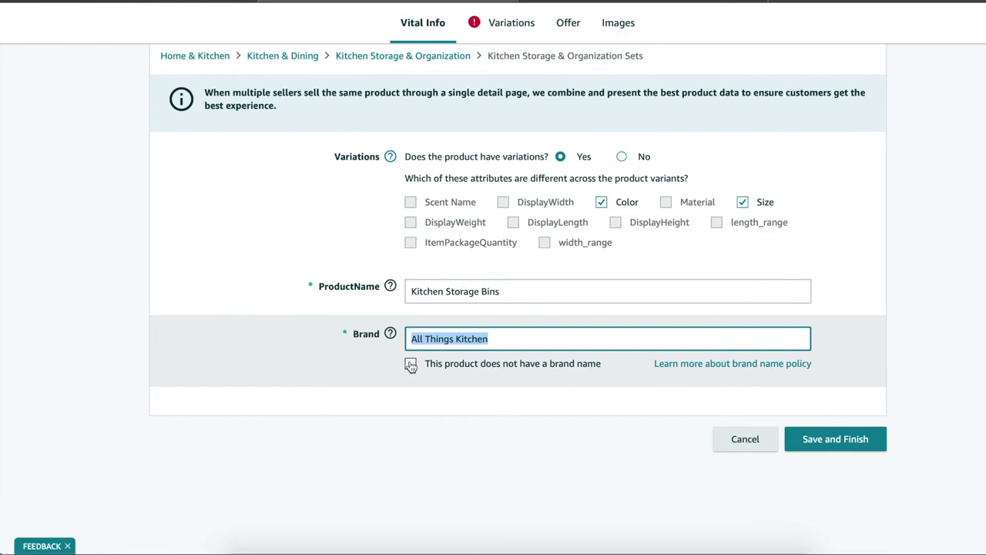